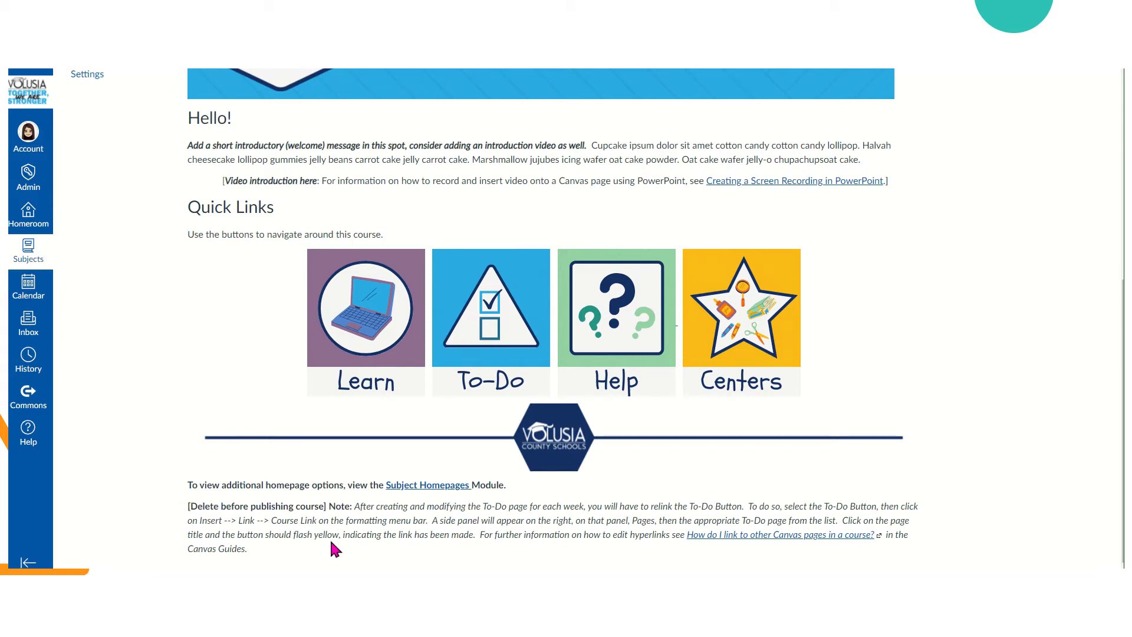
Open the course's Modules page and look through the items in the Instructor Module
{"action": "scroll", "coordinate": [380, 509], "scroll_direction": "up", "scroll_amount": 1}
{"action": "scroll", "coordinate": [380, 509], "scroll_direction": "up", "scroll_amount": 6}
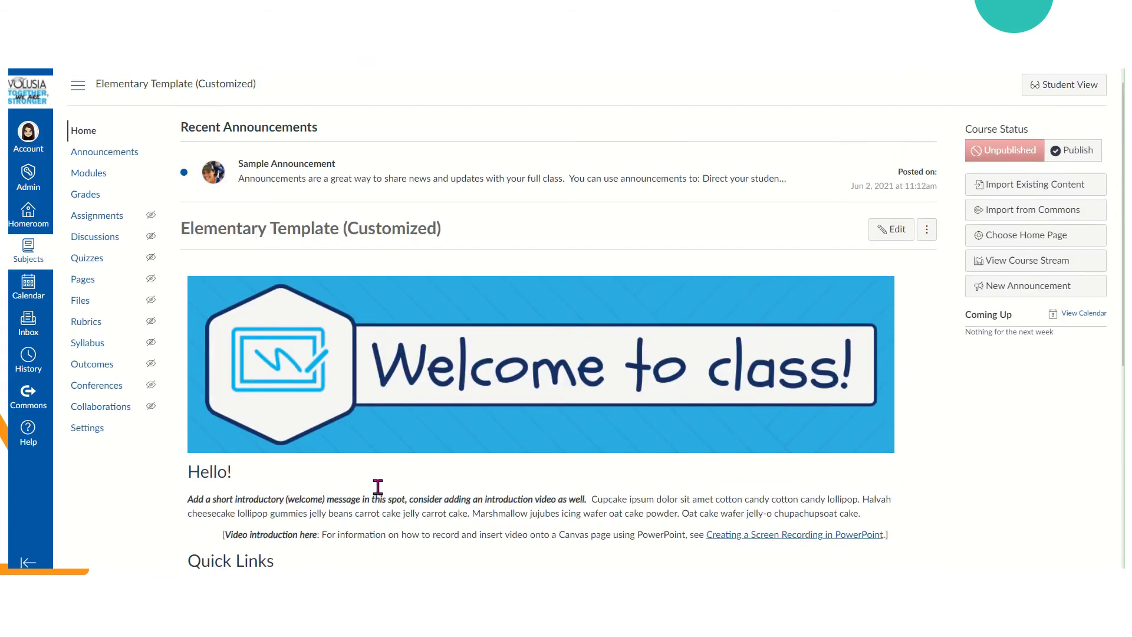
{"action": "left_click", "coordinate": [80, 175]}
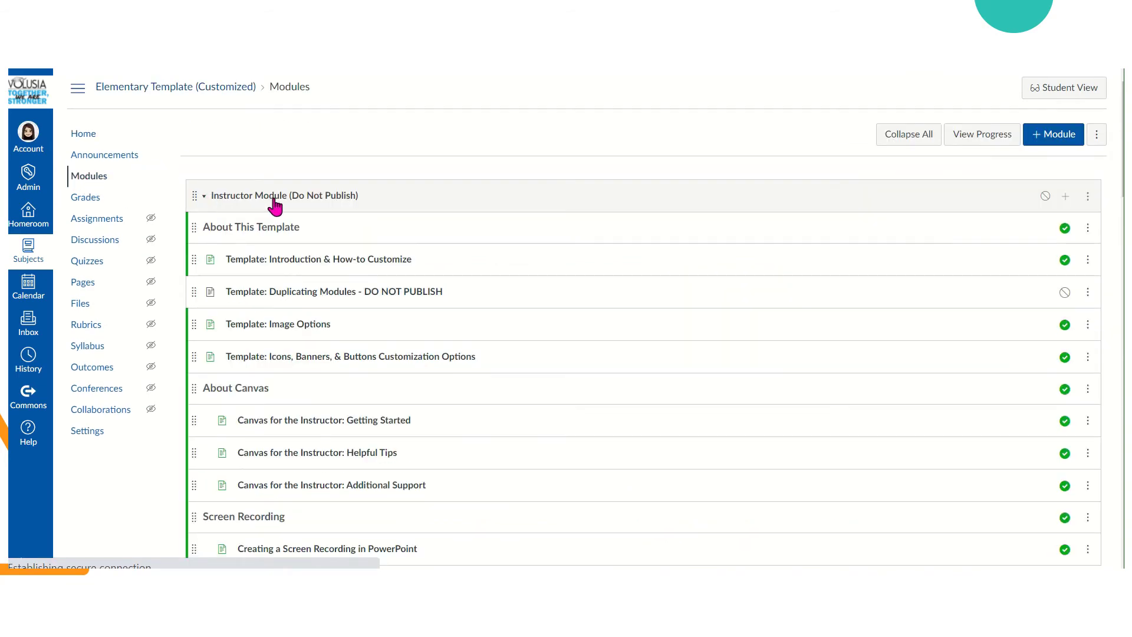
{"action": "scroll", "coordinate": [617, 183], "scroll_direction": "down", "scroll_amount": 2}
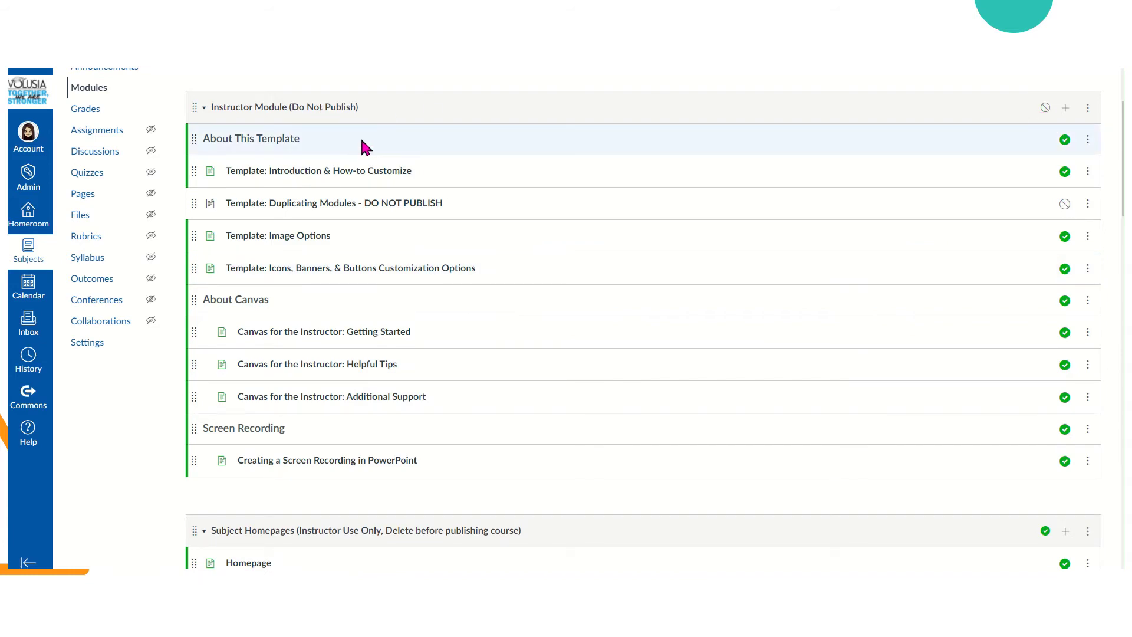
{"action": "scroll", "coordinate": [348, 236], "scroll_direction": "down", "scroll_amount": 3}
{"action": "scroll", "coordinate": [351, 257], "scroll_direction": "up", "scroll_amount": 4}
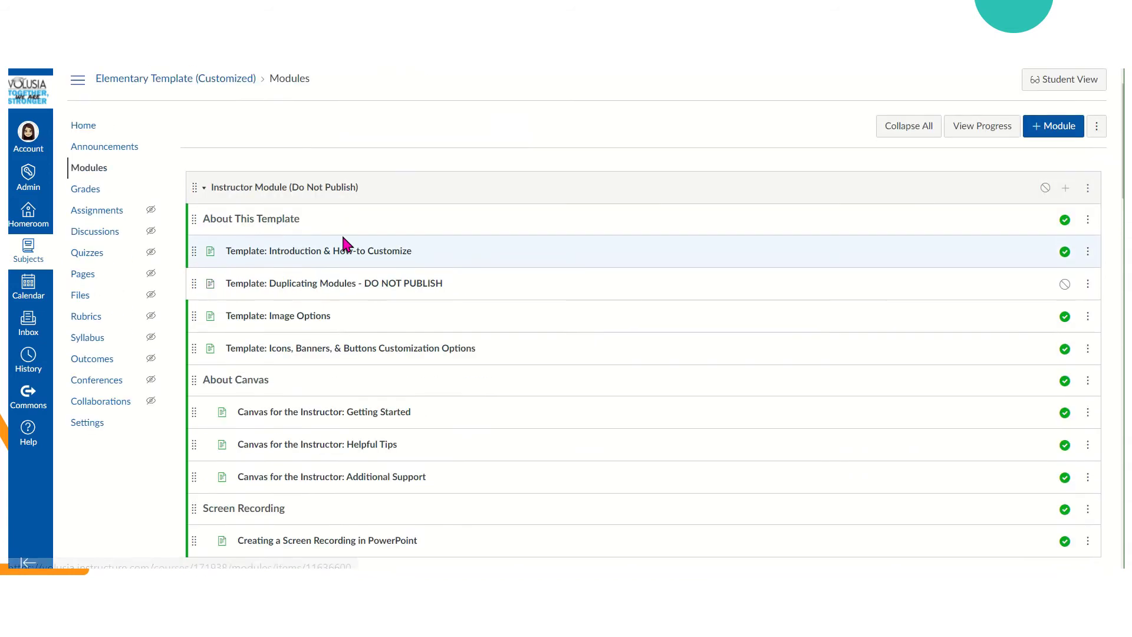
{"action": "scroll", "coordinate": [383, 268], "scroll_direction": "down", "scroll_amount": 2}
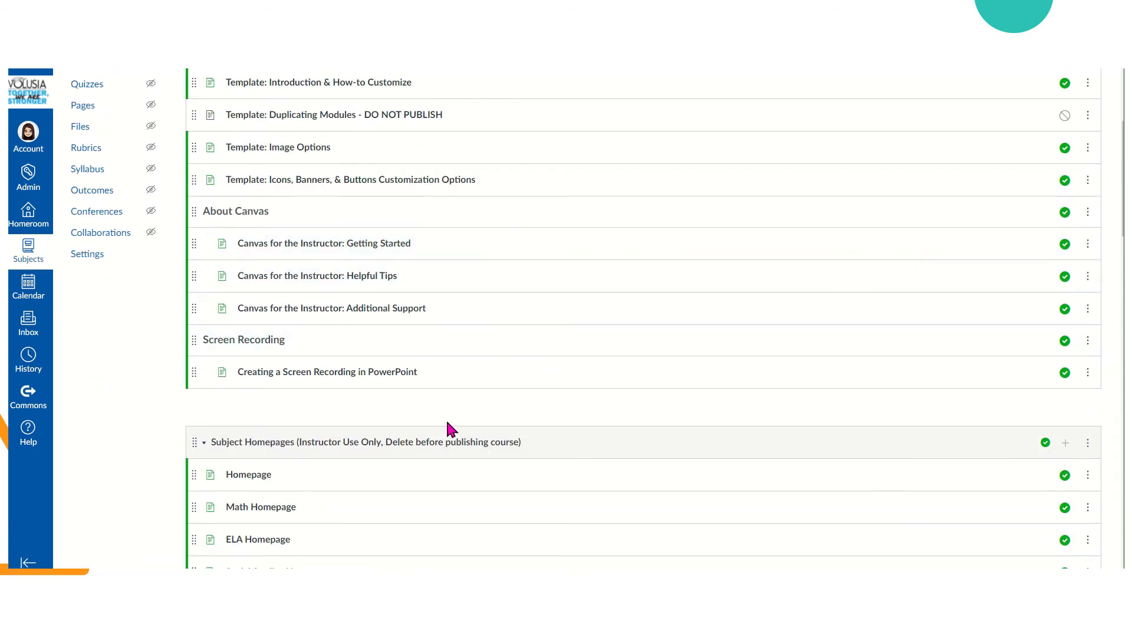
{"action": "scroll", "coordinate": [482, 354], "scroll_direction": "up", "scroll_amount": 3}
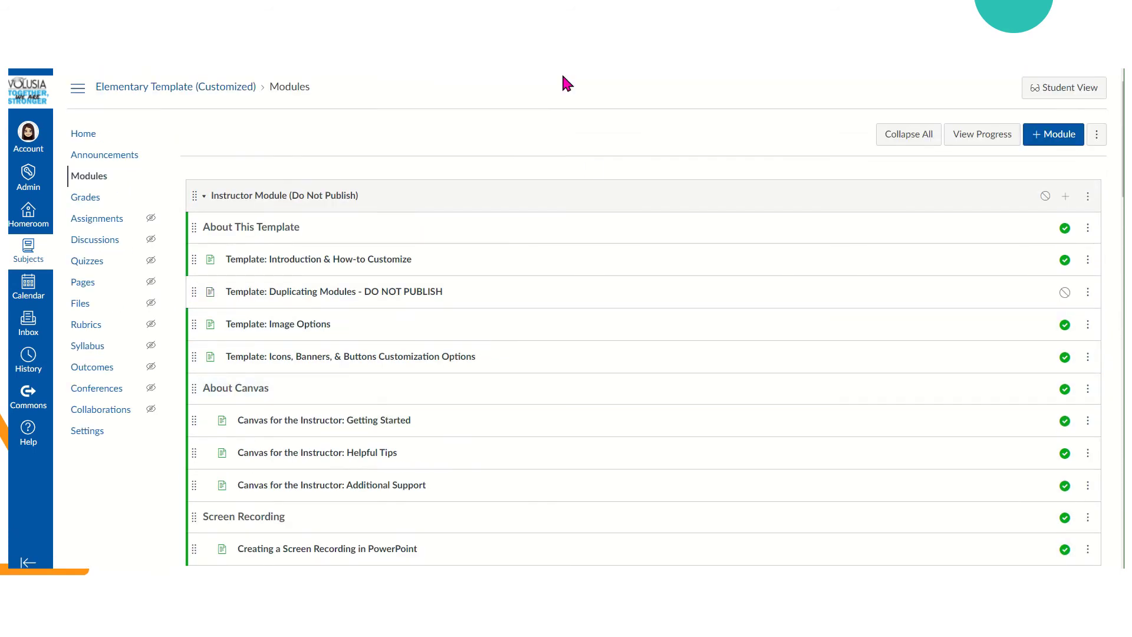
Open the Math Homepage from the Subject Homepages module and show its additional page options
{"action": "scroll", "coordinate": [566, 184], "scroll_direction": "down", "scroll_amount": 9}
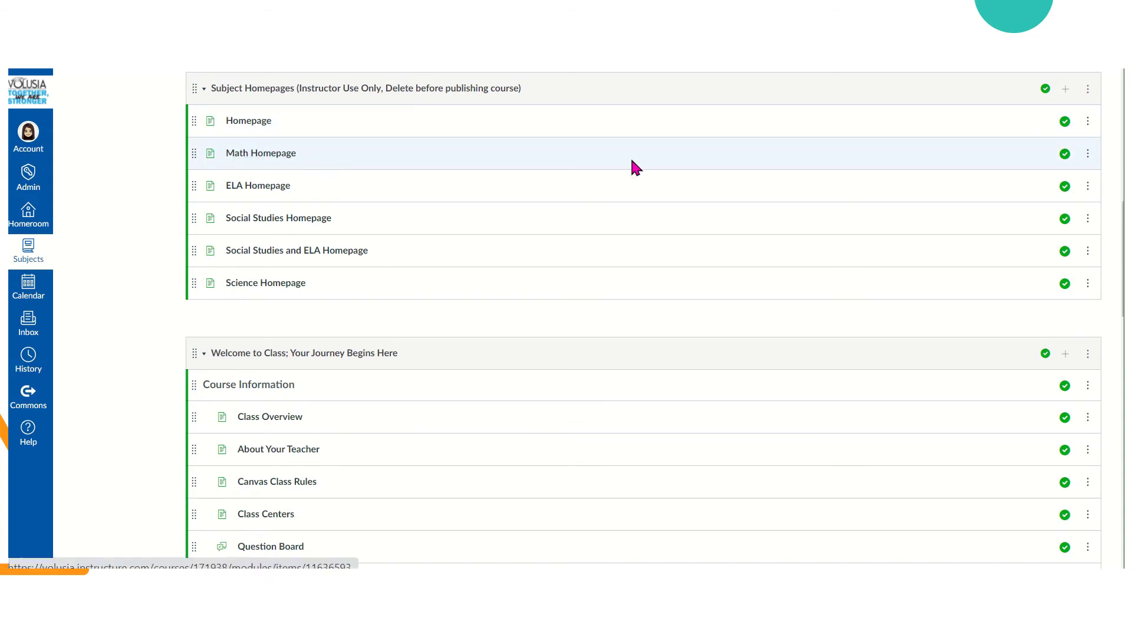
{"action": "left_click", "coordinate": [266, 158]}
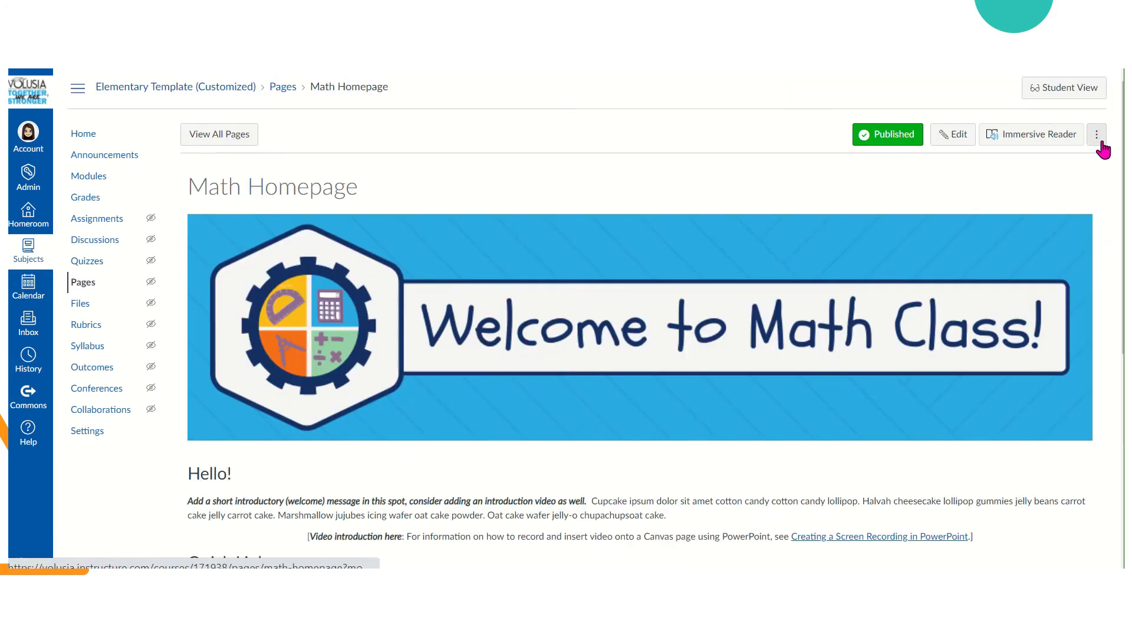
{"action": "left_click", "coordinate": [1096, 136]}
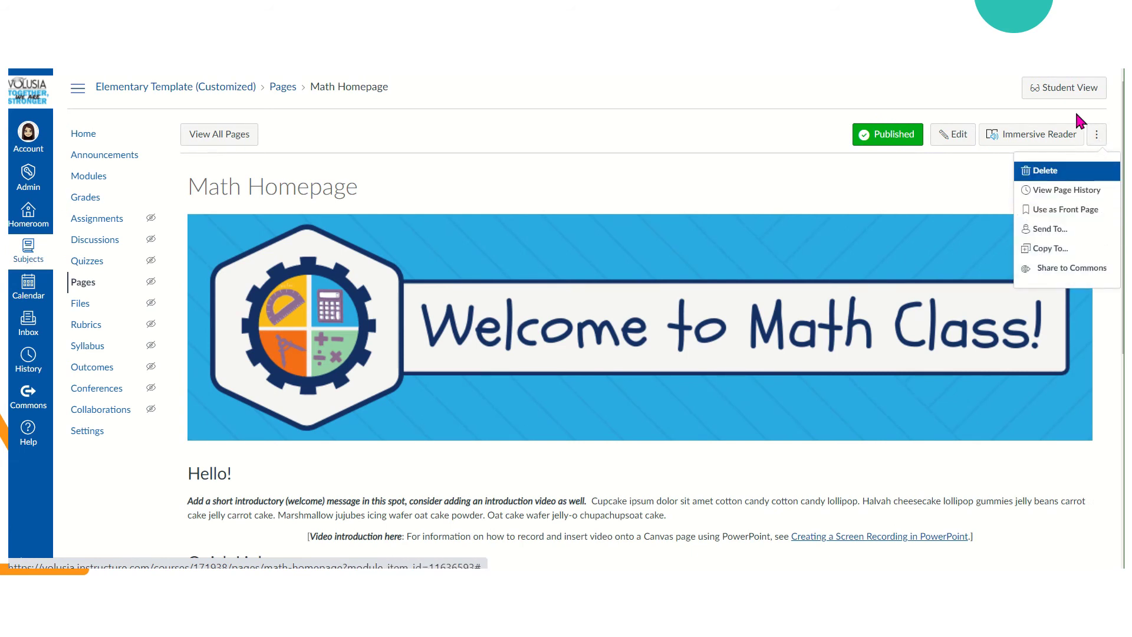
Return to Modules, then unpublish and republish Class Centers and Question Board in the Welcome to Class module
{"action": "left_click", "coordinate": [90, 177]}
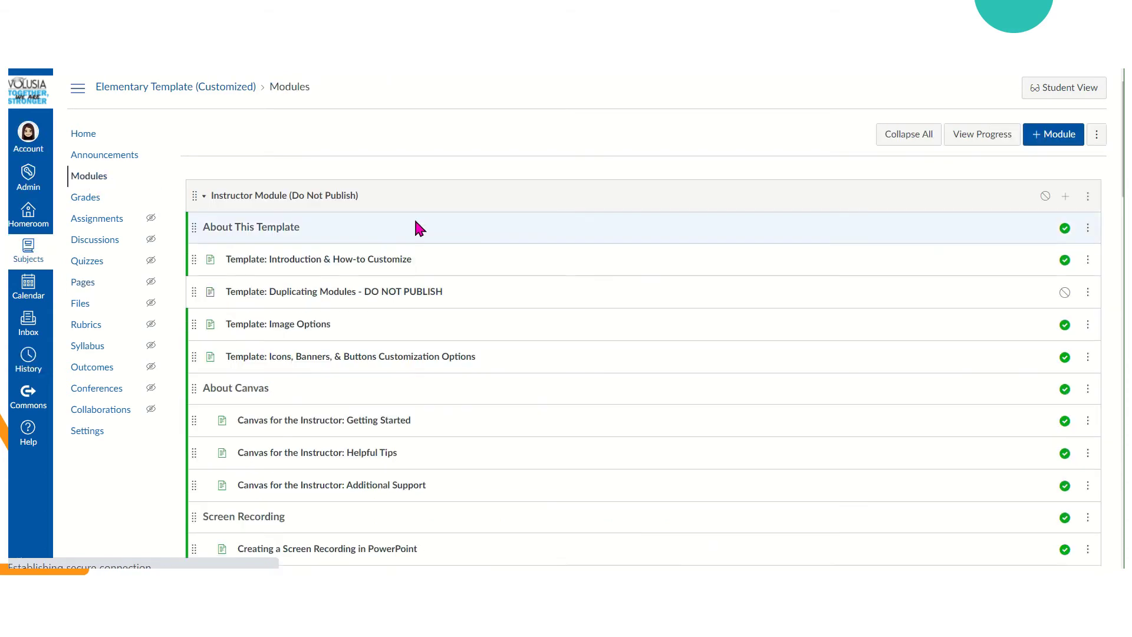
{"action": "scroll", "coordinate": [414, 227], "scroll_direction": "down", "scroll_amount": 8}
{"action": "scroll", "coordinate": [412, 232], "scroll_direction": "down", "scroll_amount": 4}
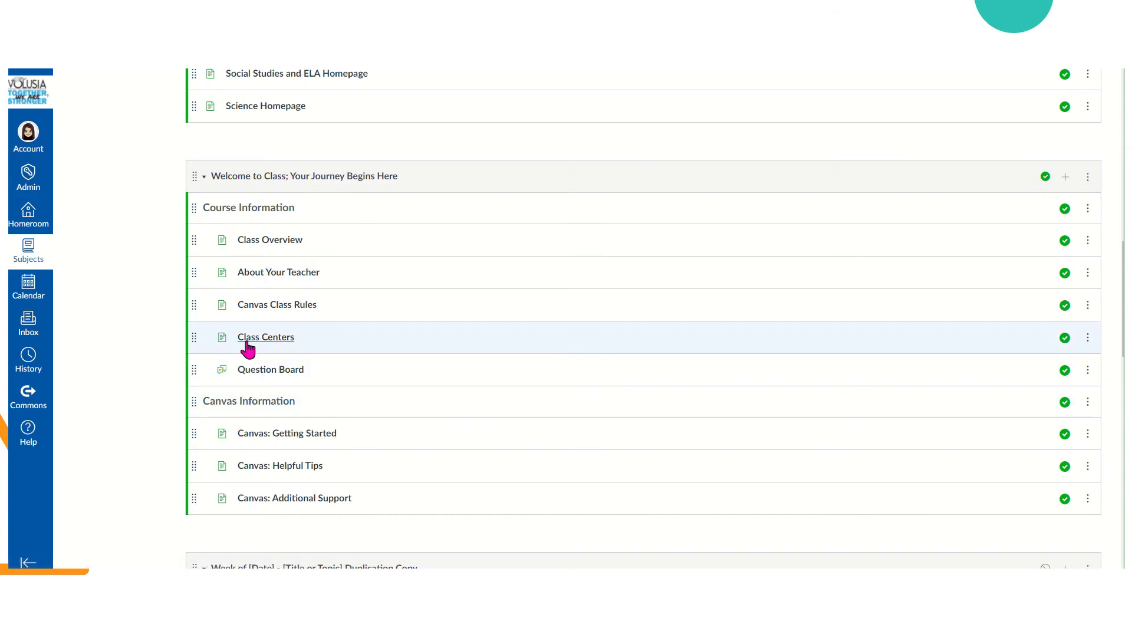
{"action": "left_click", "coordinate": [1063, 339]}
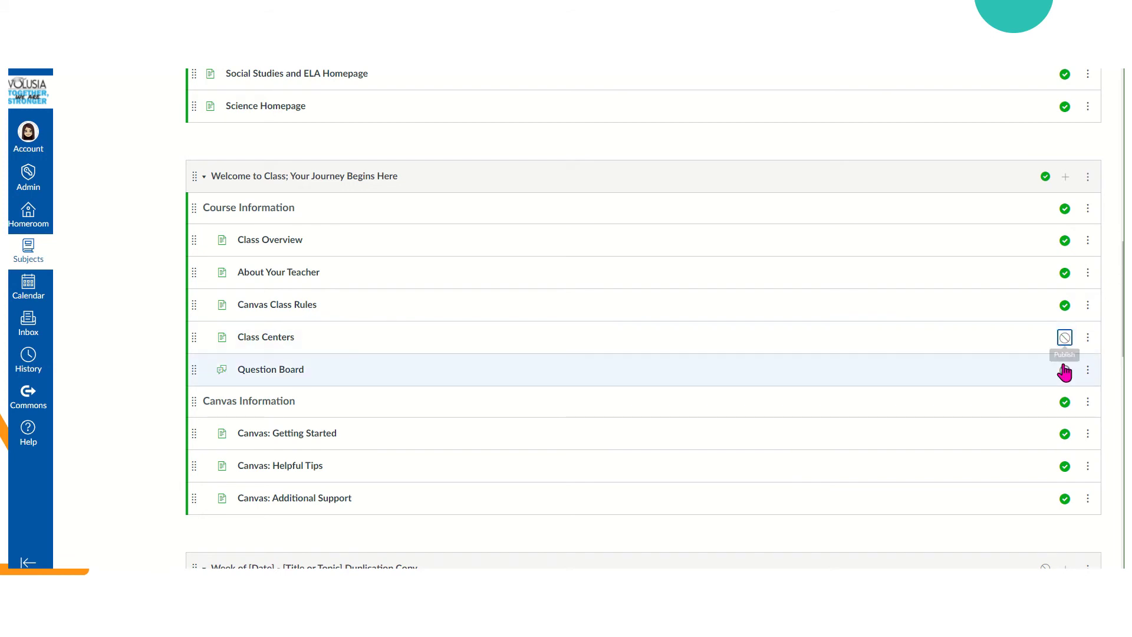
{"action": "left_click", "coordinate": [1064, 371]}
{"action": "left_click", "coordinate": [1064, 339]}
{"action": "left_click", "coordinate": [1064, 370]}
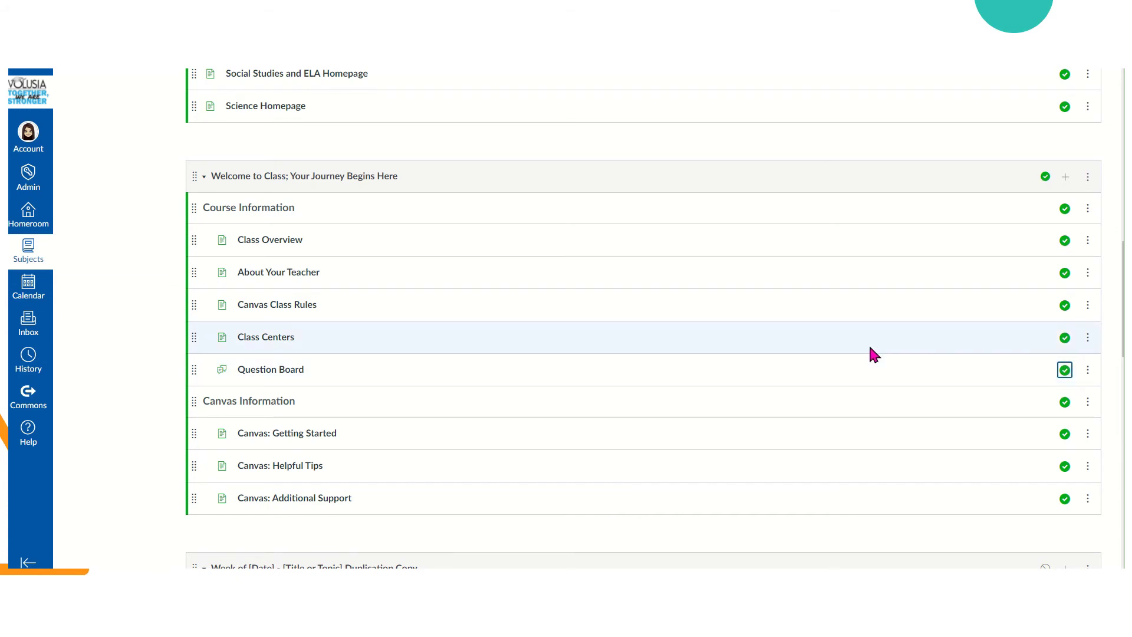
Look over the weekly modules and show the available actions for the "Week of [Date] - [Title or Topic] Duplication Copy" module
{"action": "scroll", "coordinate": [868, 347], "scroll_direction": "down", "scroll_amount": 4}
{"action": "scroll", "coordinate": [851, 347], "scroll_direction": "down", "scroll_amount": 3}
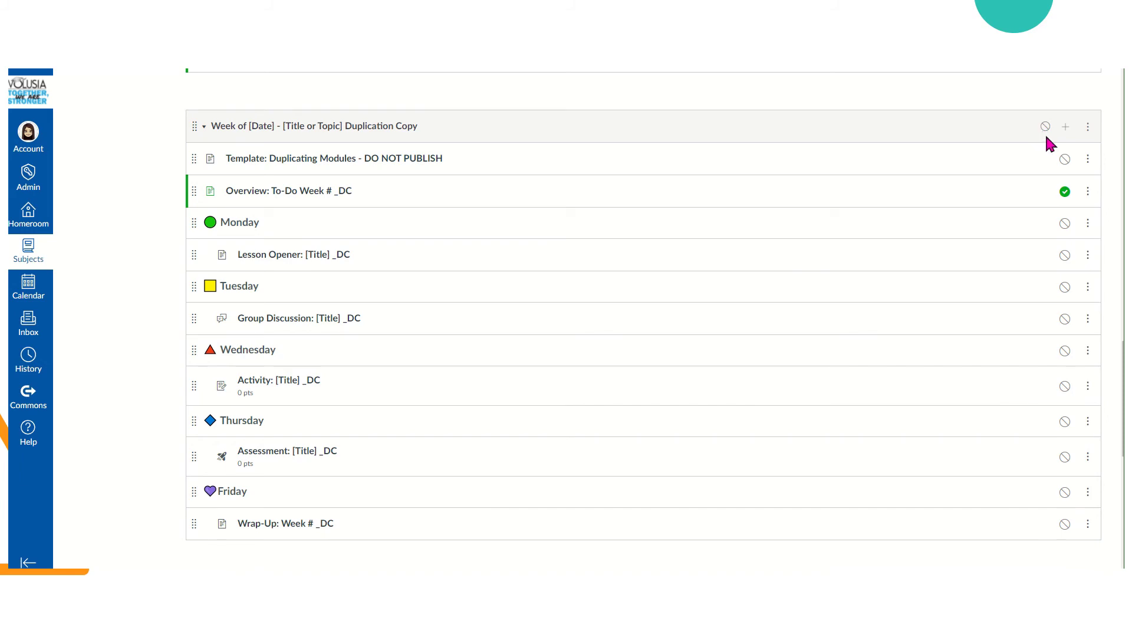
{"action": "scroll", "coordinate": [315, 188], "scroll_direction": "down", "scroll_amount": 4}
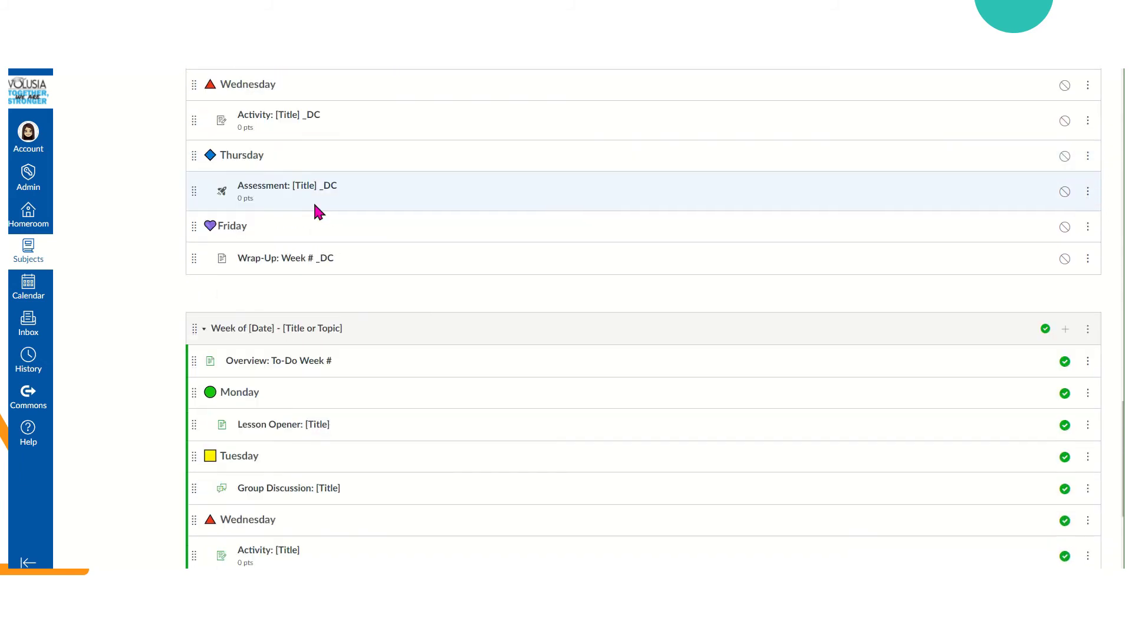
{"action": "scroll", "coordinate": [346, 338], "scroll_direction": "up", "scroll_amount": 6}
{"action": "scroll", "coordinate": [565, 234], "scroll_direction": "up", "scroll_amount": 1}
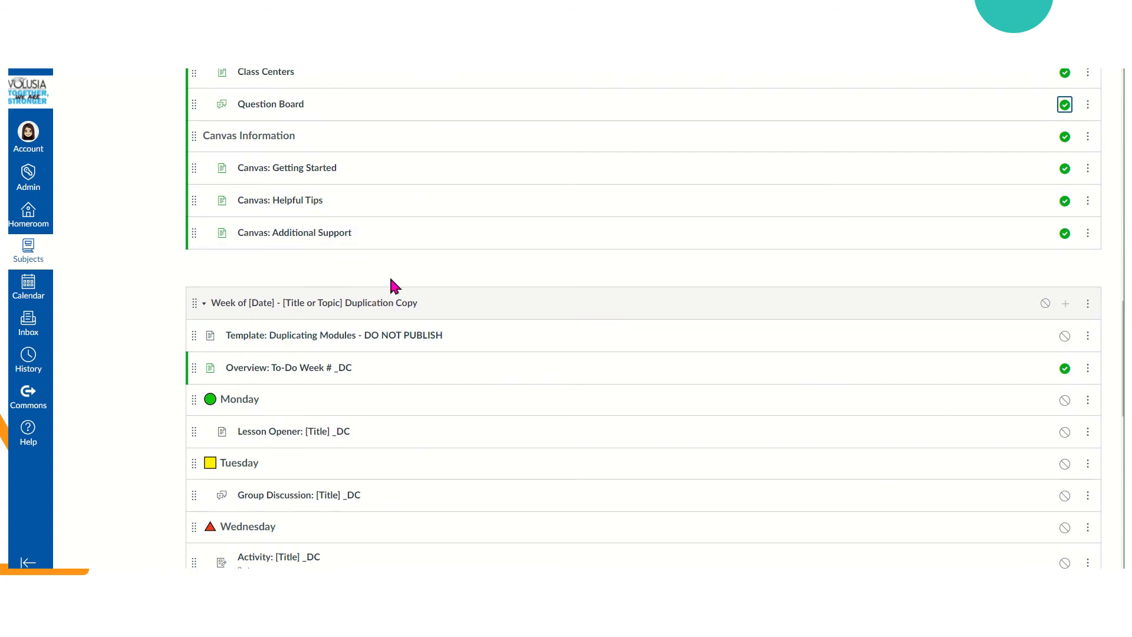
{"action": "left_click", "coordinate": [1088, 305]}
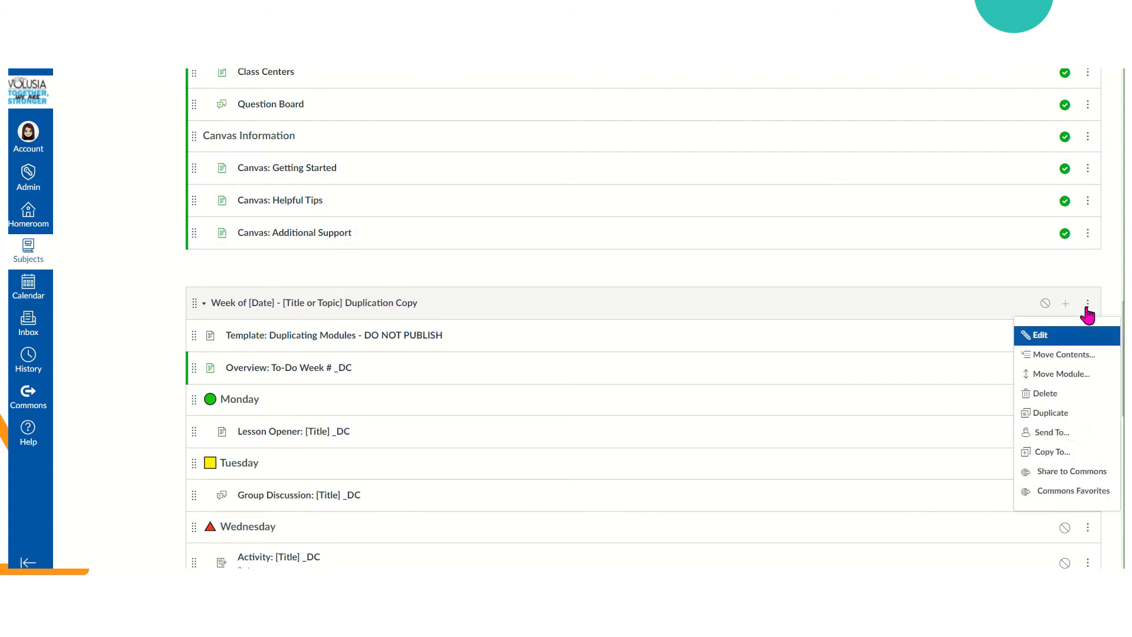
{"action": "left_click", "coordinate": [1028, 416]}
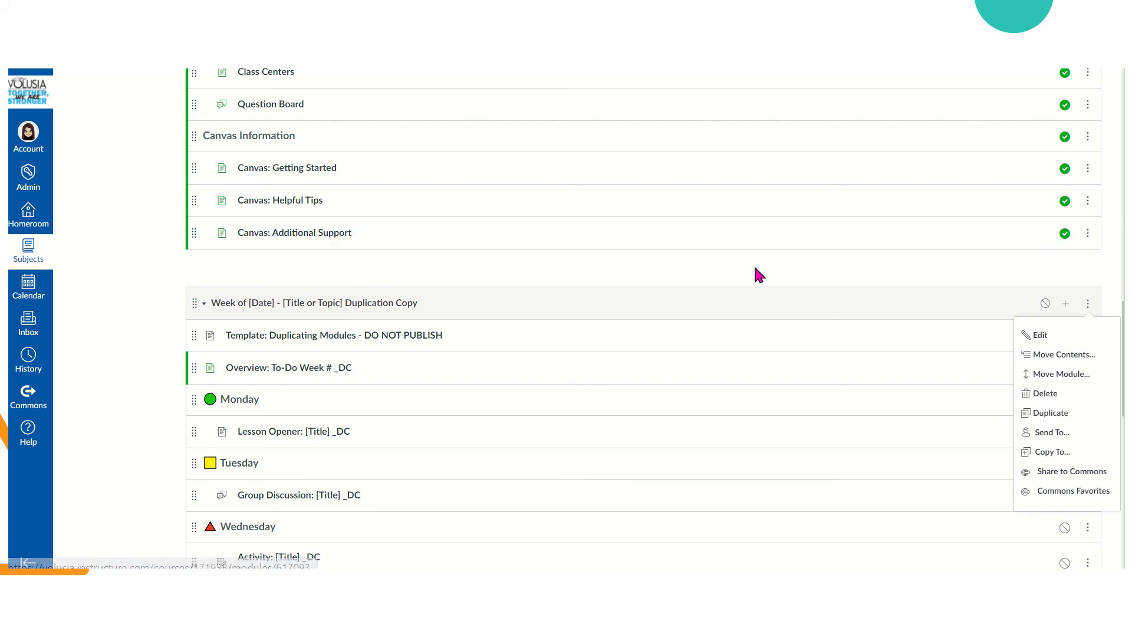
Rename the published "Week of [Date] - [Title or Topic]" module as "Week of August 16th - Introduction"
{"action": "scroll", "coordinate": [706, 261], "scroll_direction": "down", "scroll_amount": 1}
{"action": "scroll", "coordinate": [706, 261], "scroll_direction": "down", "scroll_amount": 9}
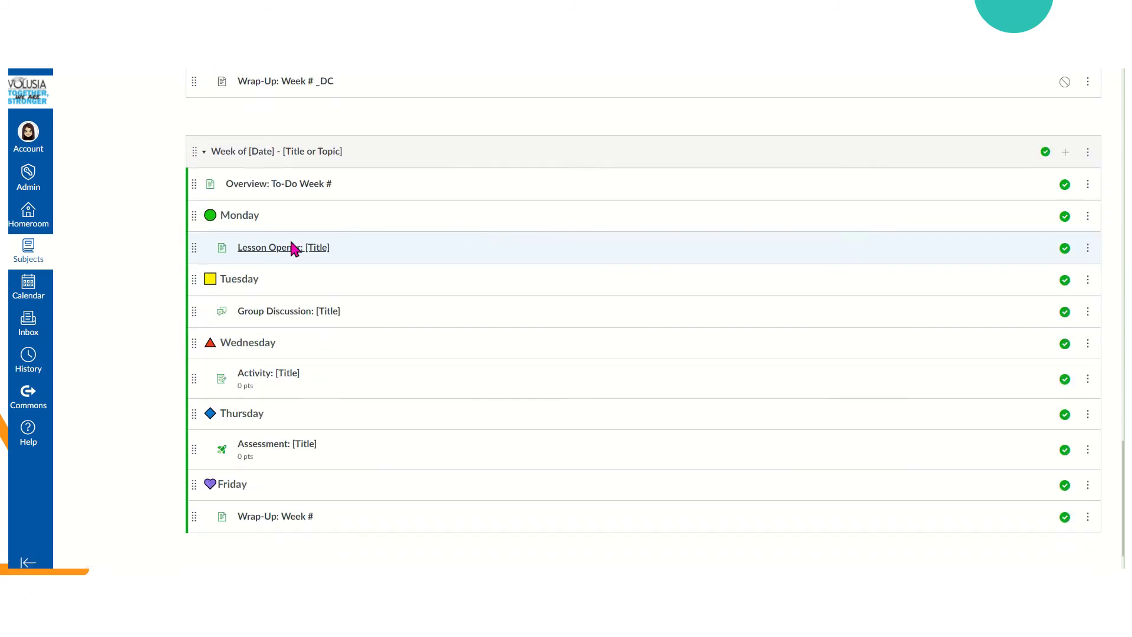
{"action": "left_click", "coordinate": [1088, 155]}
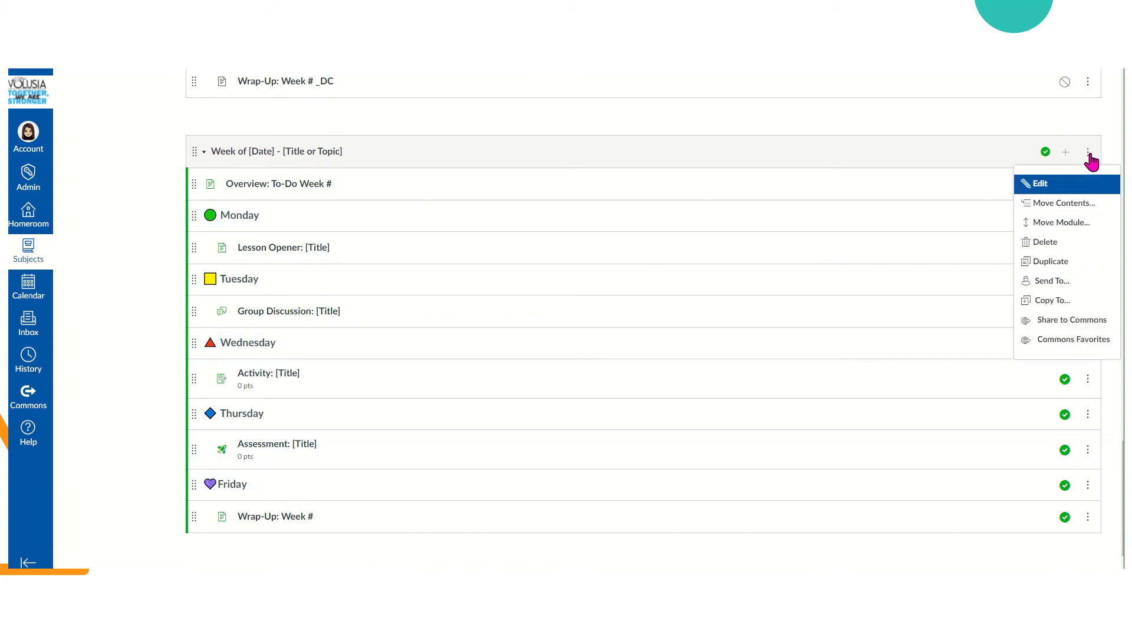
{"action": "left_click", "coordinate": [1052, 188]}
{"action": "left_click", "coordinate": [458, 207]}
{"action": "double_click", "coordinate": [452, 209]}
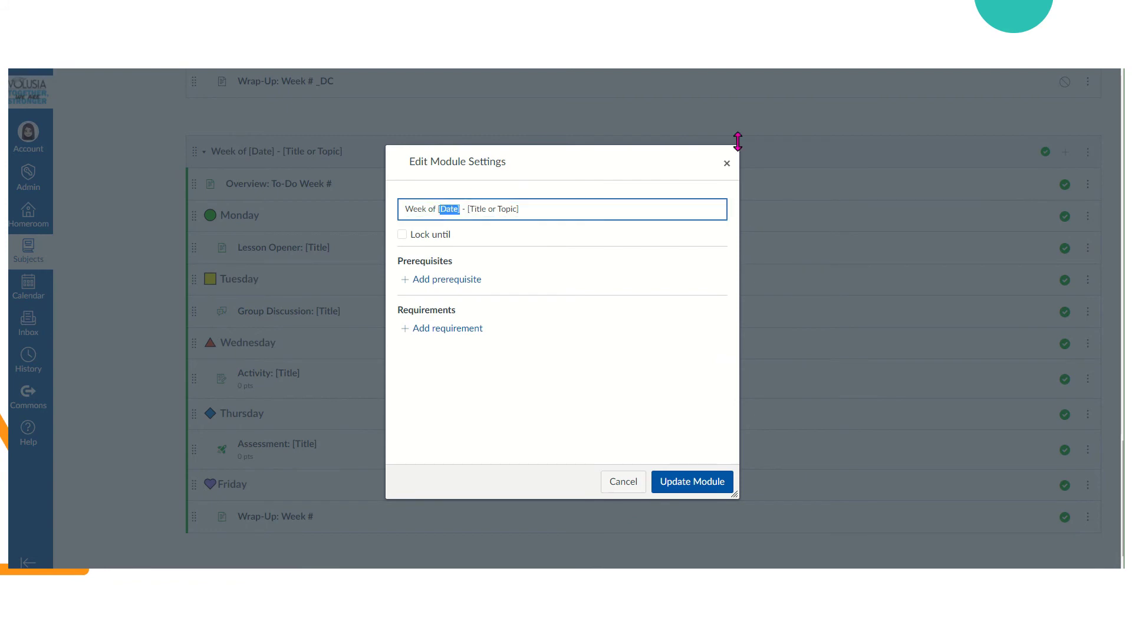
{"action": "type", "text": "August 16th"}
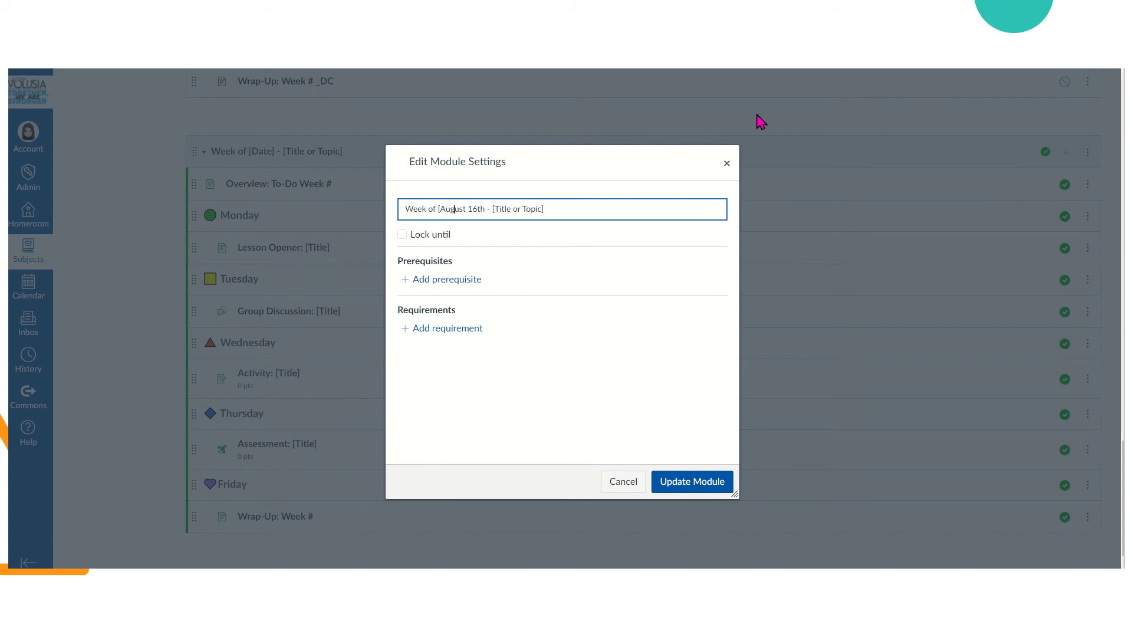
{"action": "key", "text": "BackSpace"}
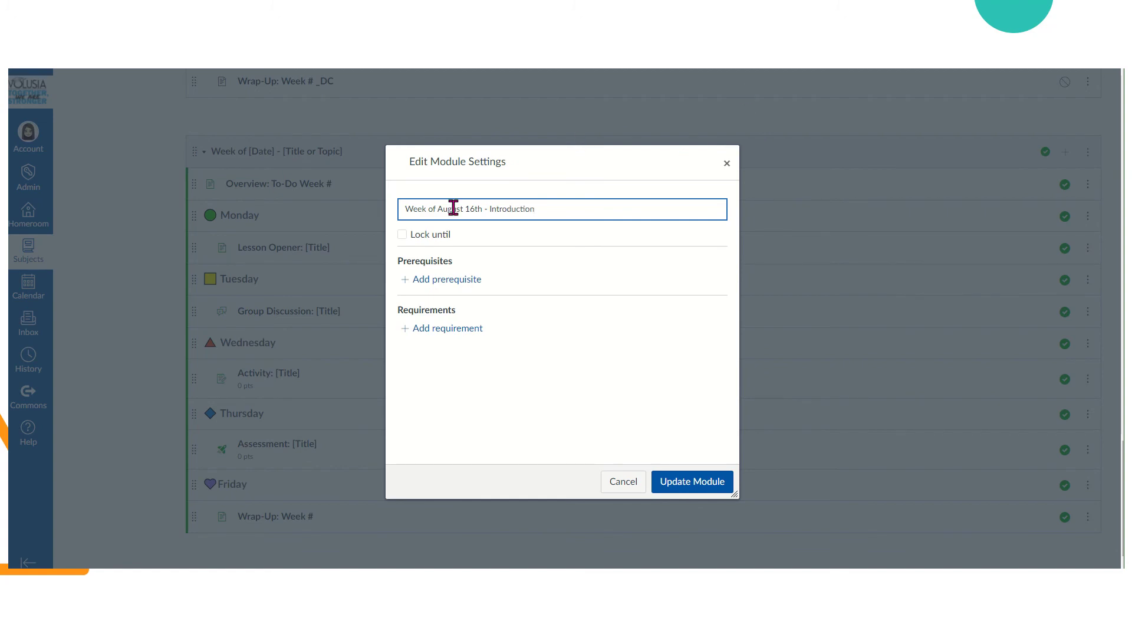
{"action": "left_click", "coordinate": [699, 481]}
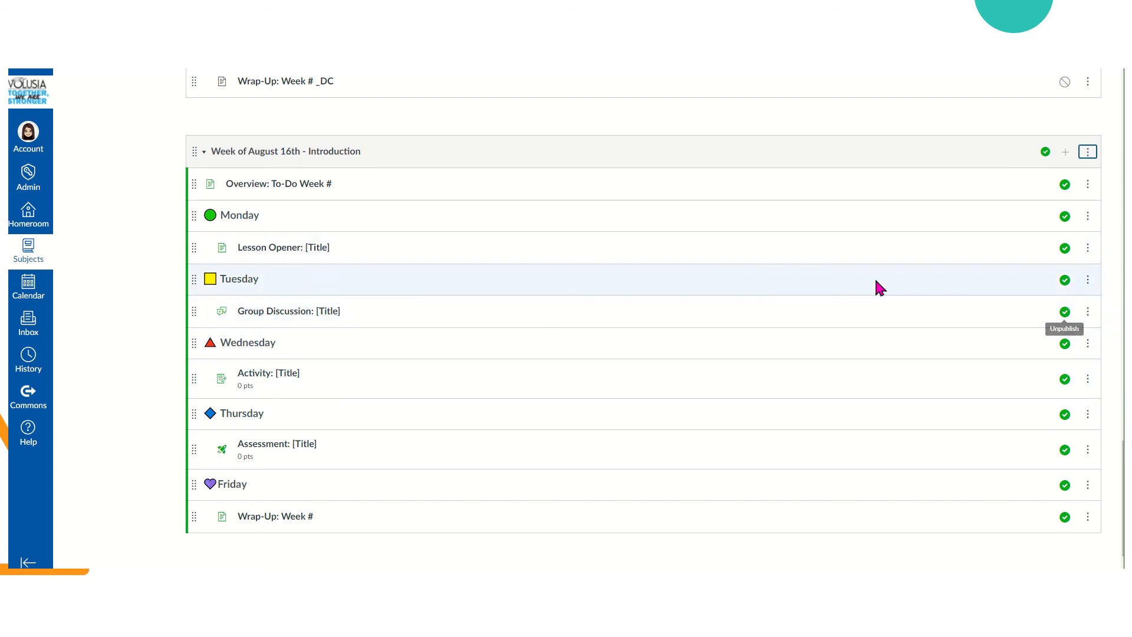
{"action": "scroll", "coordinate": [434, 278], "scroll_direction": "down", "scroll_amount": 1}
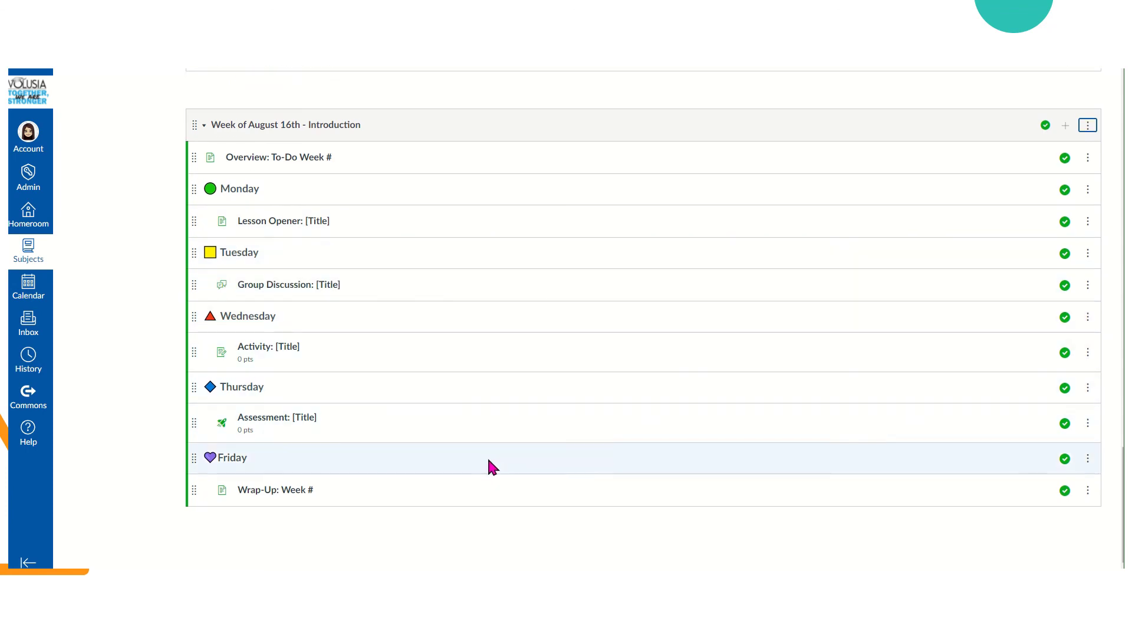
{"action": "scroll", "coordinate": [486, 452], "scroll_direction": "up", "scroll_amount": 8}
{"action": "scroll", "coordinate": [487, 448], "scroll_direction": "down", "scroll_amount": 5}
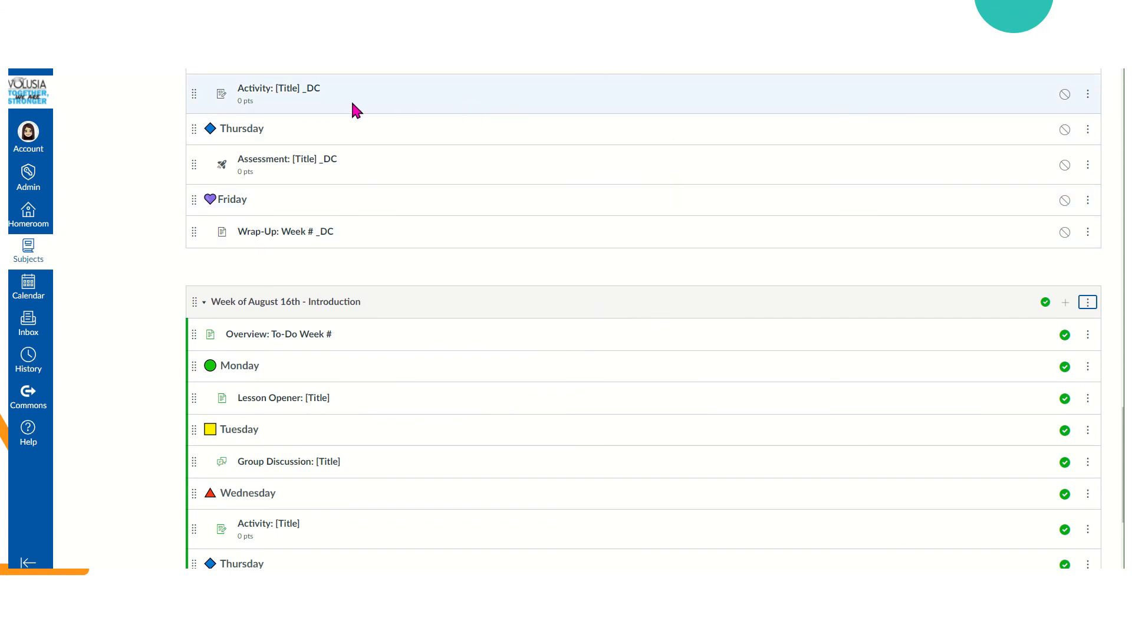
{"action": "scroll", "coordinate": [560, 264], "scroll_direction": "up", "scroll_amount": 2}
{"action": "scroll", "coordinate": [557, 257], "scroll_direction": "up", "scroll_amount": 5}
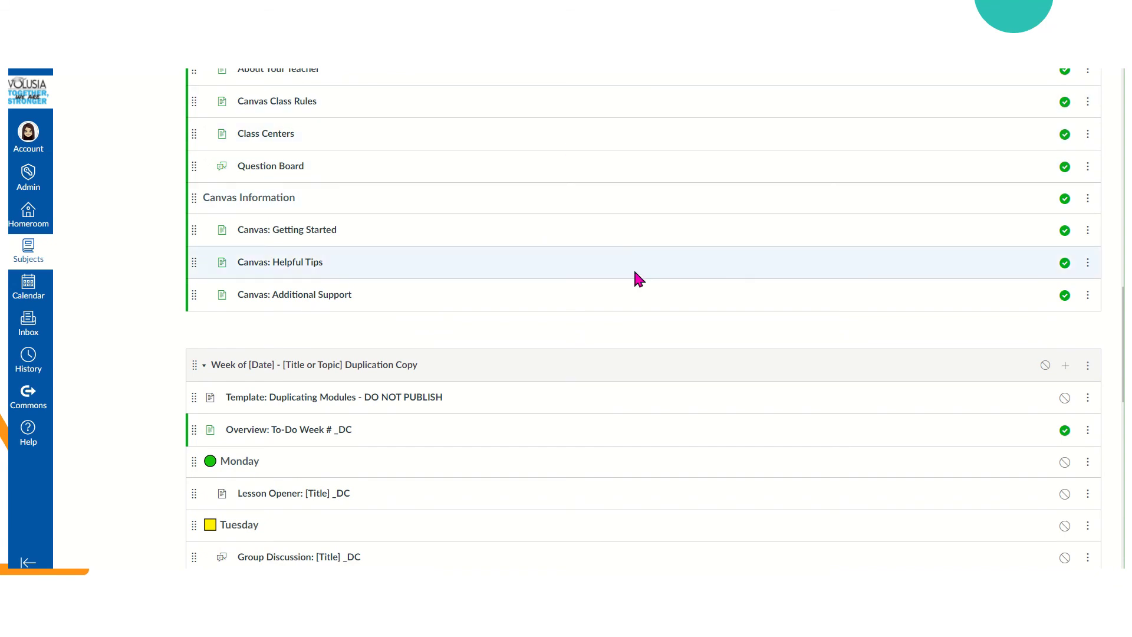